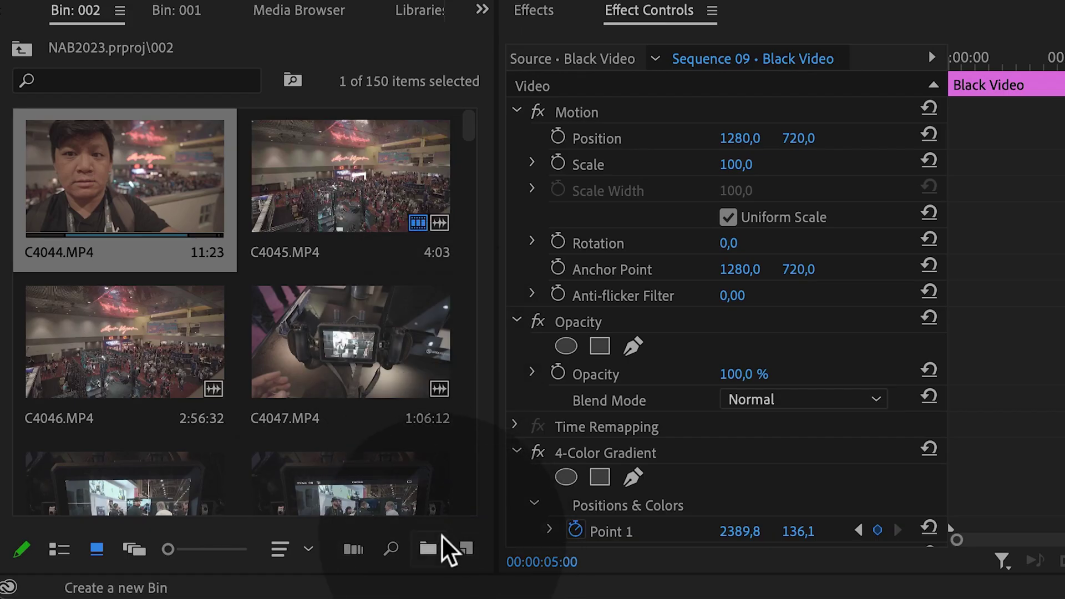
# - Create a new color matte in dark blue #140094, keeping the default name Color Matte
pyautogui.click(467, 550)
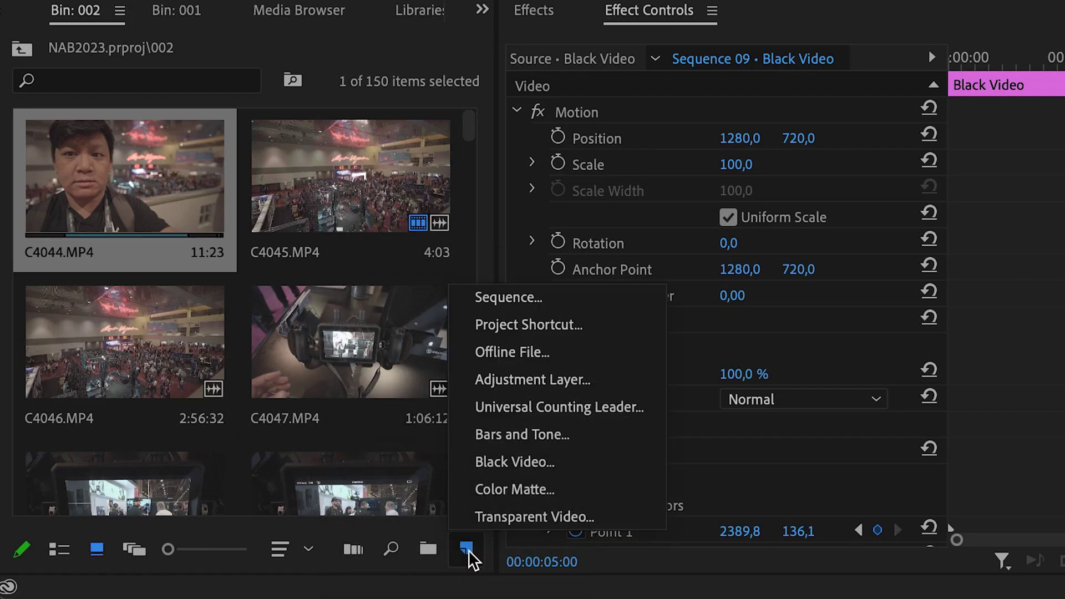
pyautogui.click(541, 491)
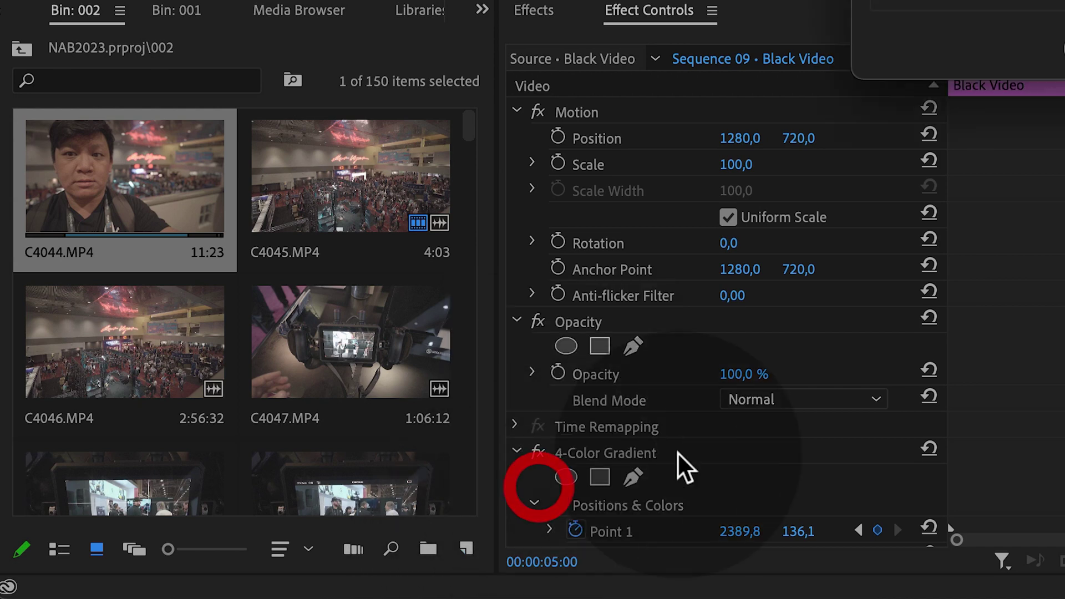
pyautogui.click(688, 408)
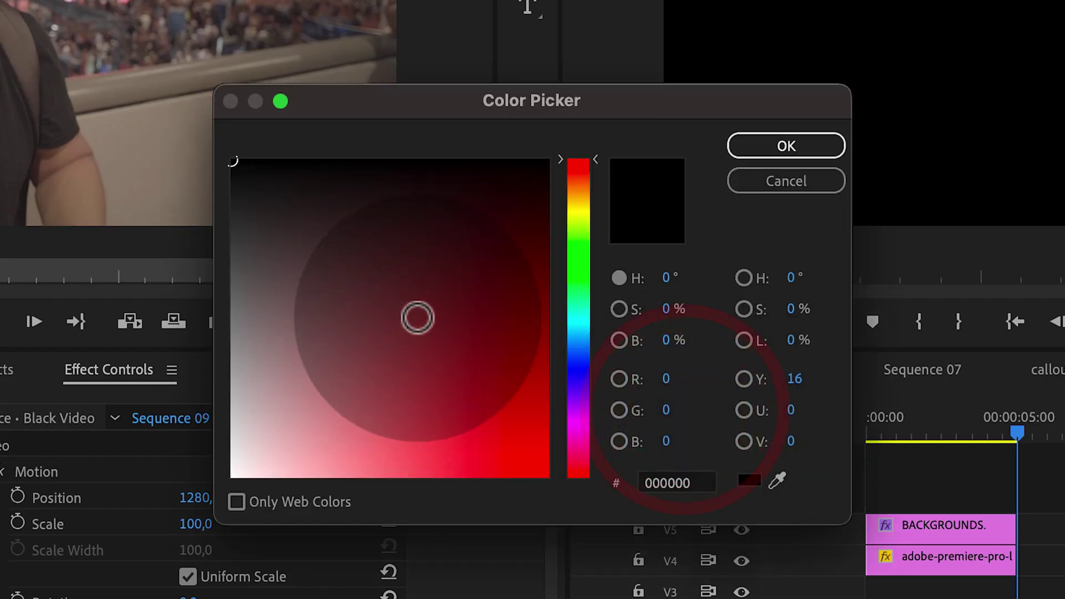
pyautogui.moveTo(575, 375); pyautogui.dragTo(549, 344)
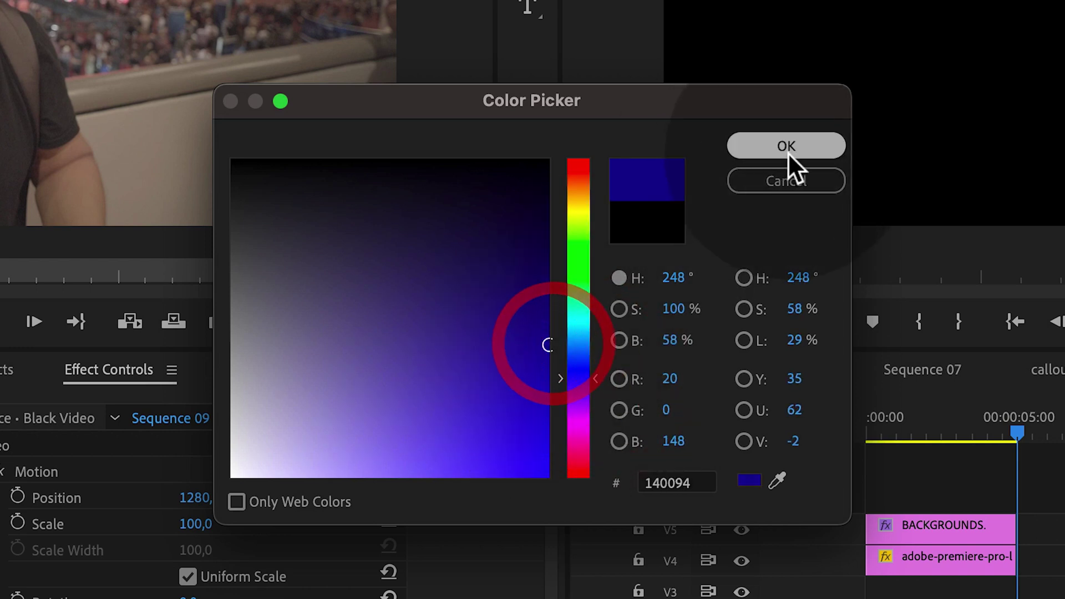
pyautogui.click(787, 150)
pyautogui.click(595, 361)
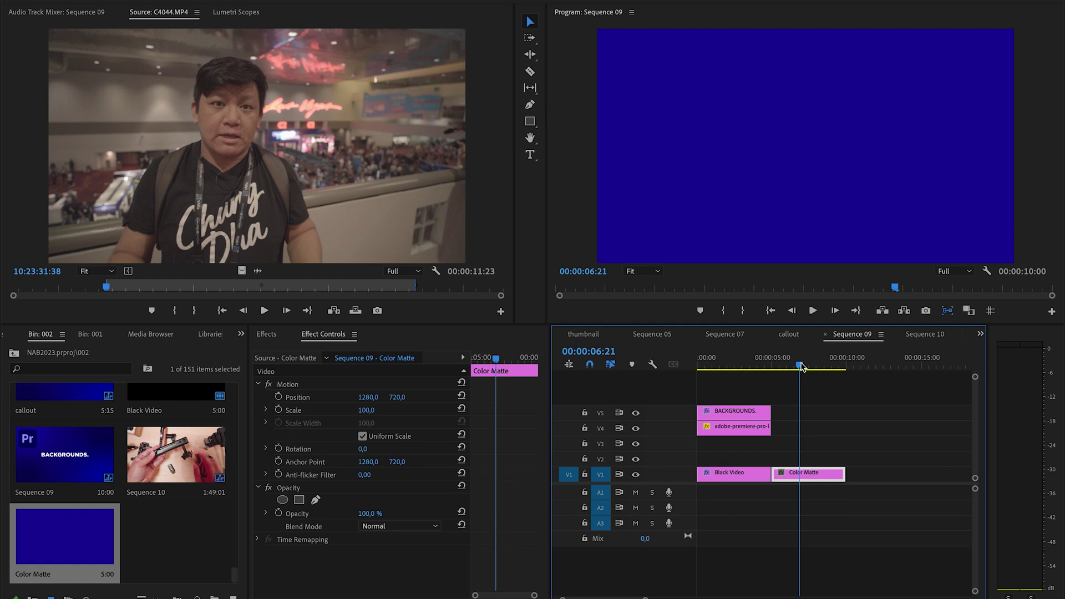
# - Search the effects for 'lumetri' and drag Lumetri Color onto the Color Matte clip
pyautogui.click(273, 334)
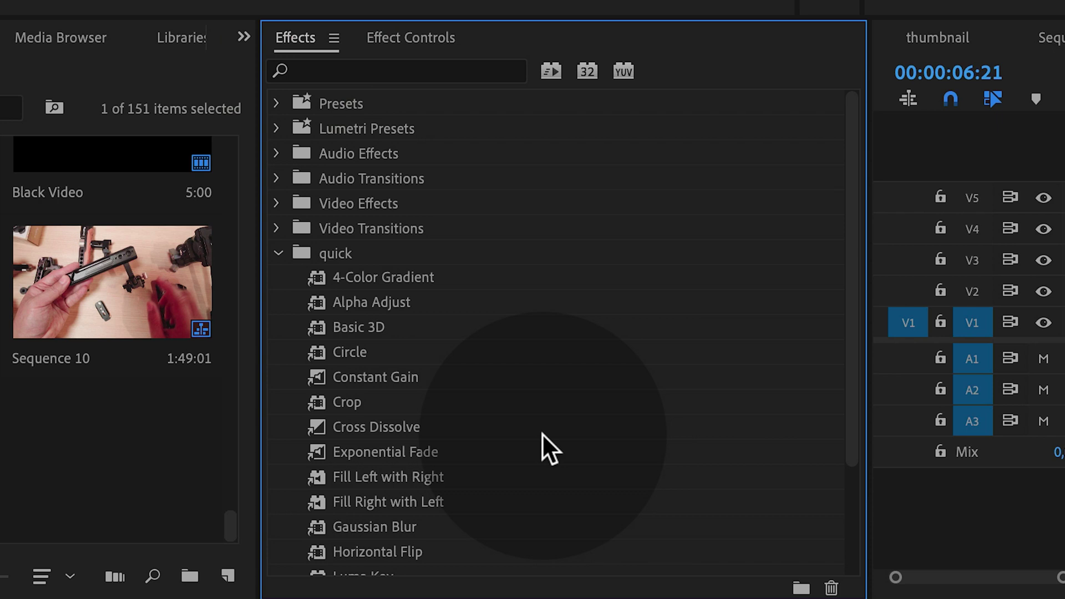
pyautogui.click(475, 71)
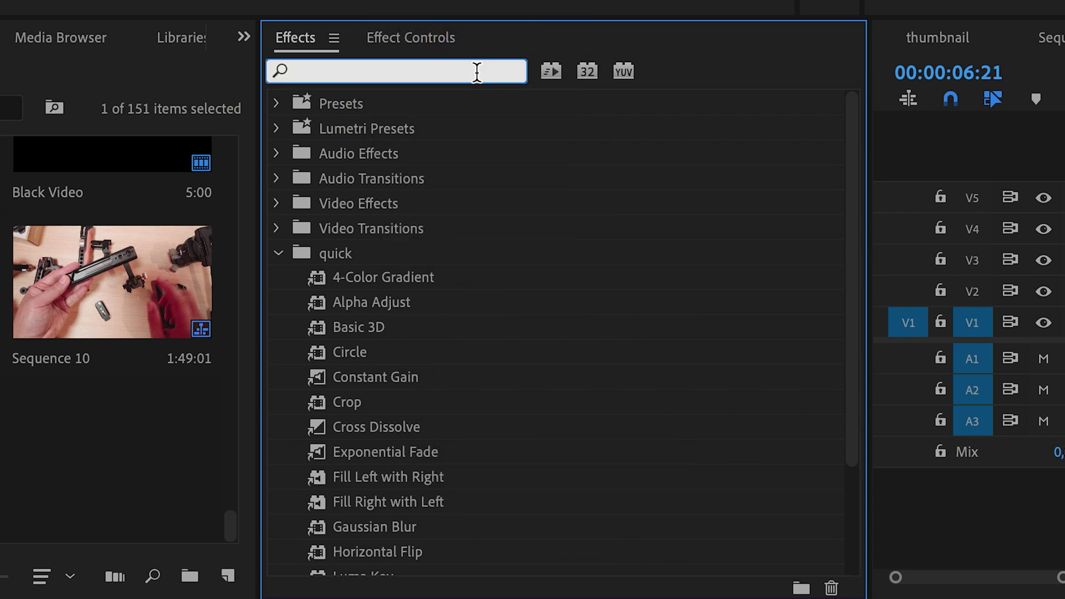
pyautogui.write('lume')
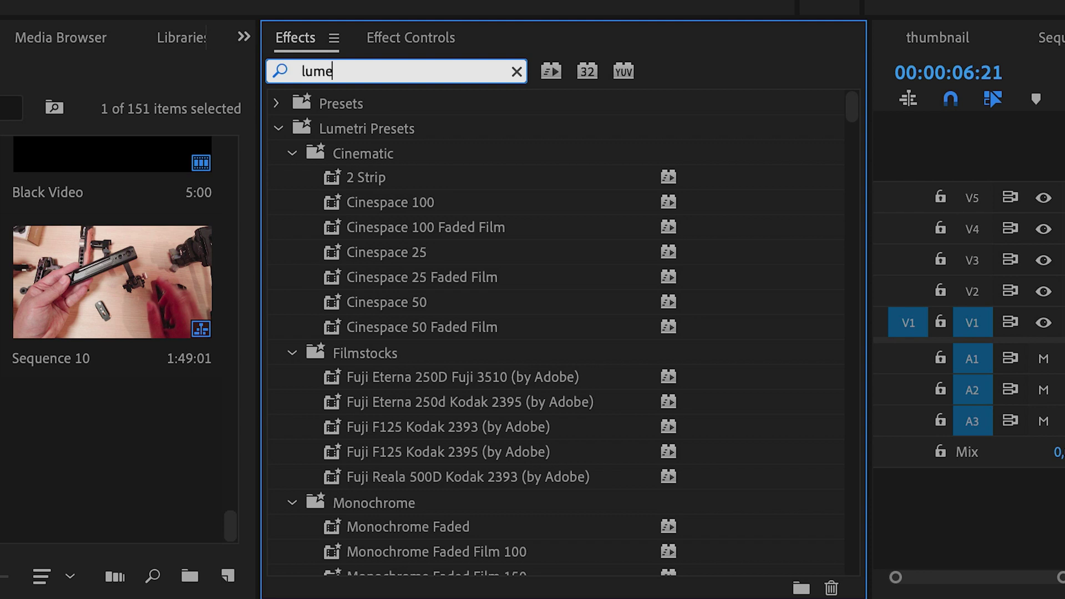
pyautogui.write('tri')
pyautogui.scroll(-15, 729, 191)
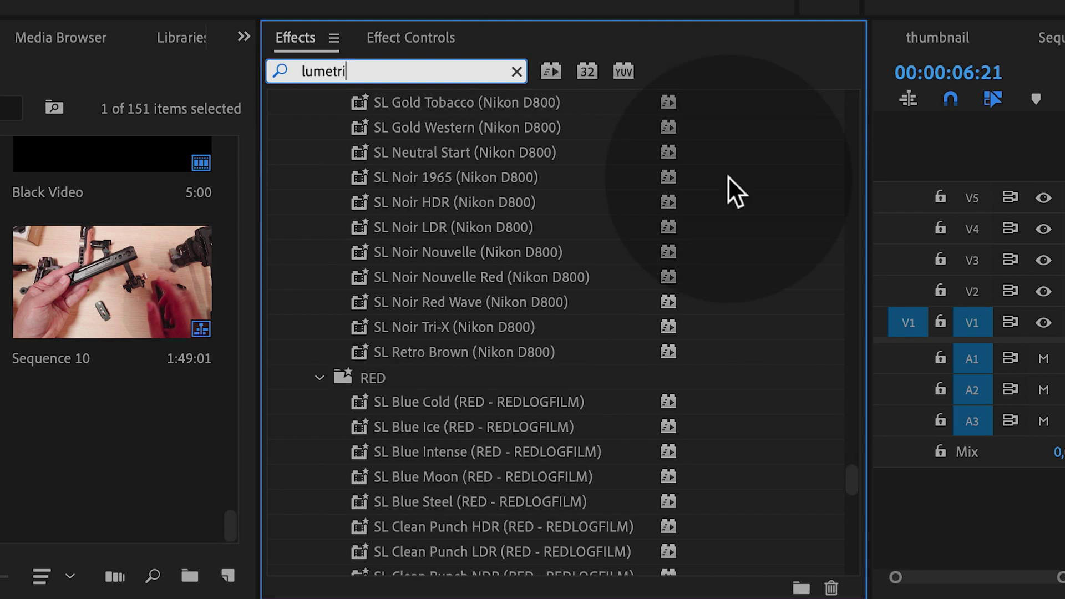
pyautogui.moveTo(388, 562); pyautogui.dragTo(810, 473)
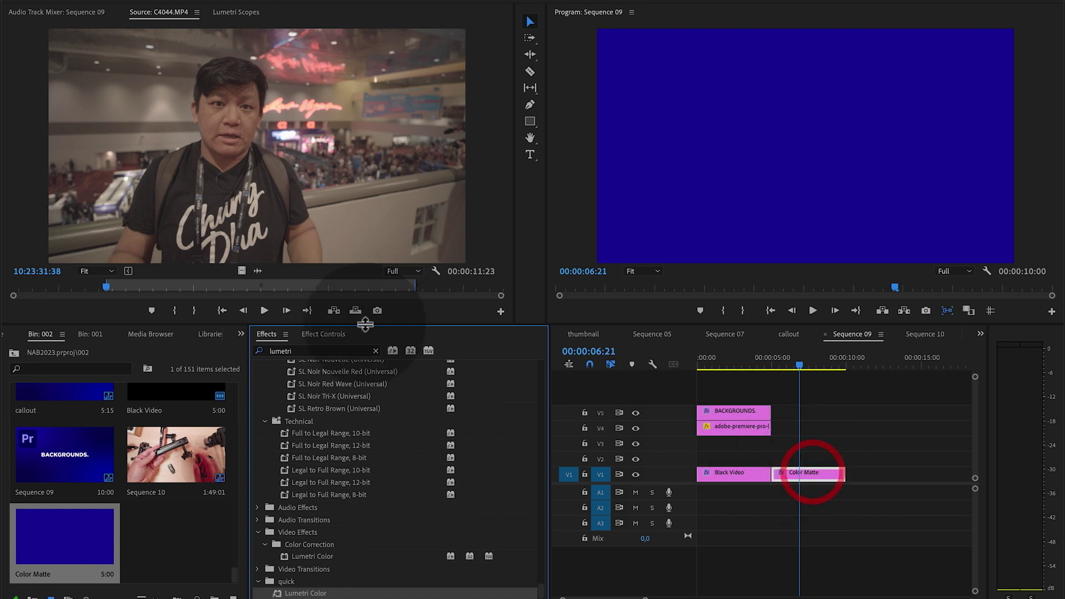
# - Set the Lumetri Vignette to Amount -0,5, Midpoint 21 and Feather 98
pyautogui.click(333, 335)
pyautogui.scroll(-3, 455, 510)
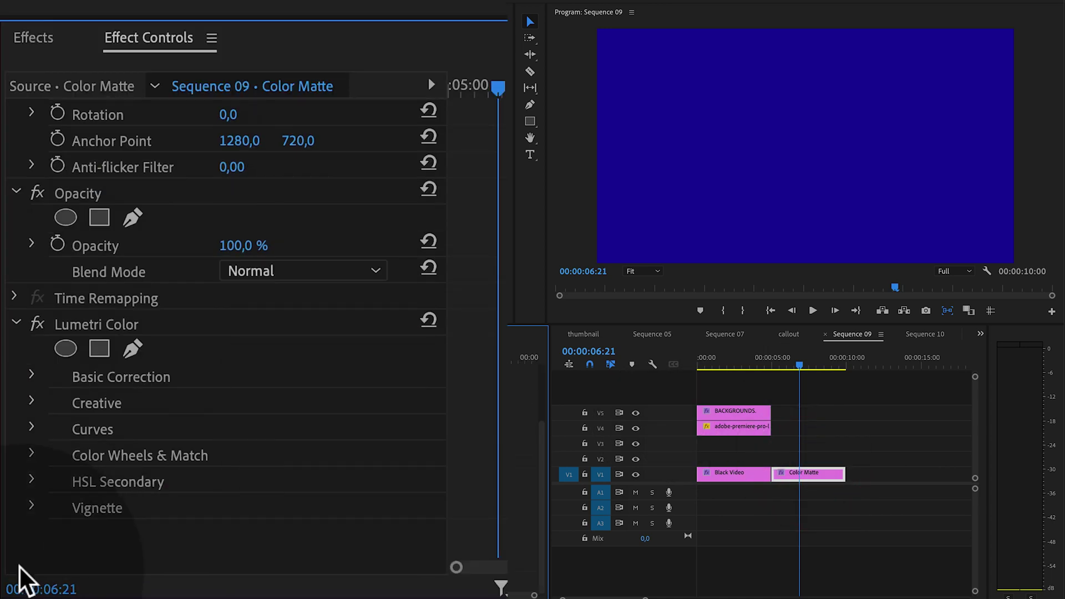
pyautogui.click(31, 508)
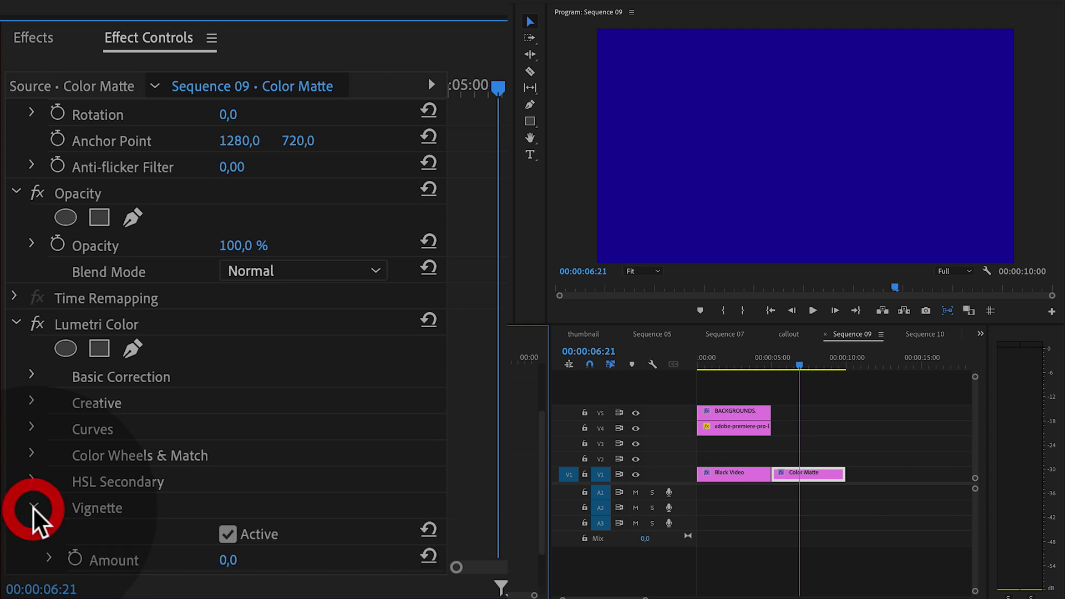
pyautogui.scroll(-3, 469, 441)
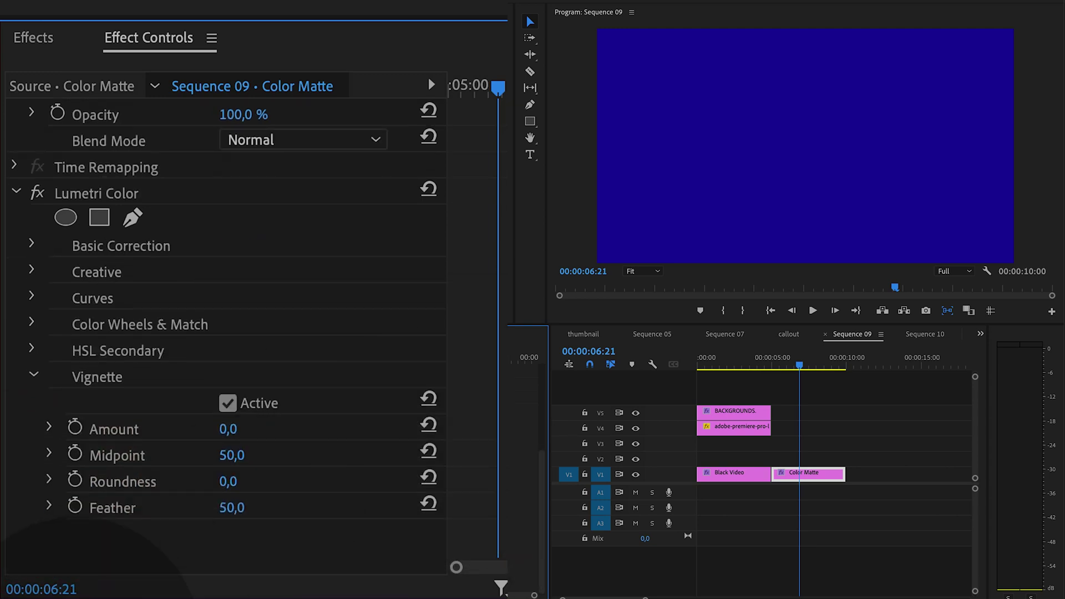
pyautogui.moveTo(228, 428); pyautogui.dragTo(221, 456)
pyautogui.moveTo(265, 508)
pyautogui.mouseDown()
pyautogui.moveTo(287, 508)
pyautogui.moveTo(250, 504)
pyautogui.mouseUp()
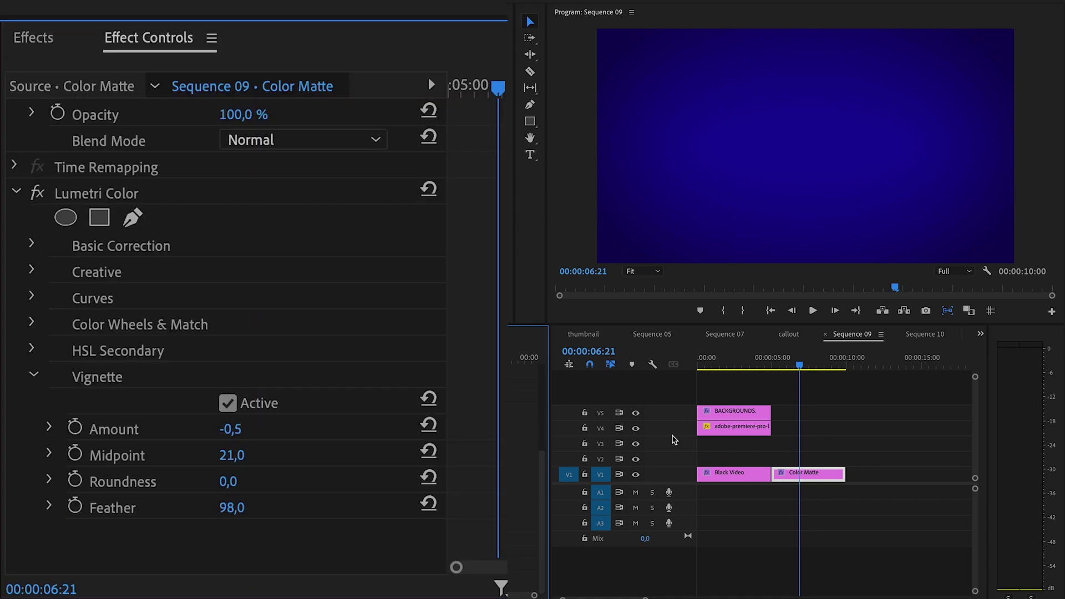
# - Delete Lumetri Color from the Color Matte and apply the 4-Color Gradient effect instead
pyautogui.click(100, 194)
pyautogui.press('Delete')
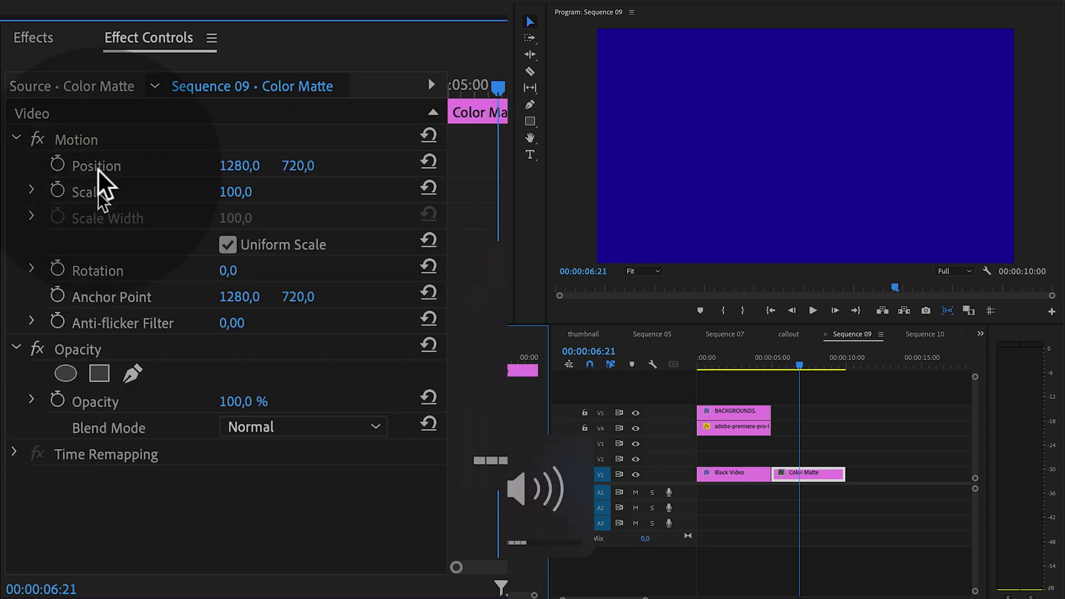
pyautogui.click(53, 25)
pyautogui.click(146, 71)
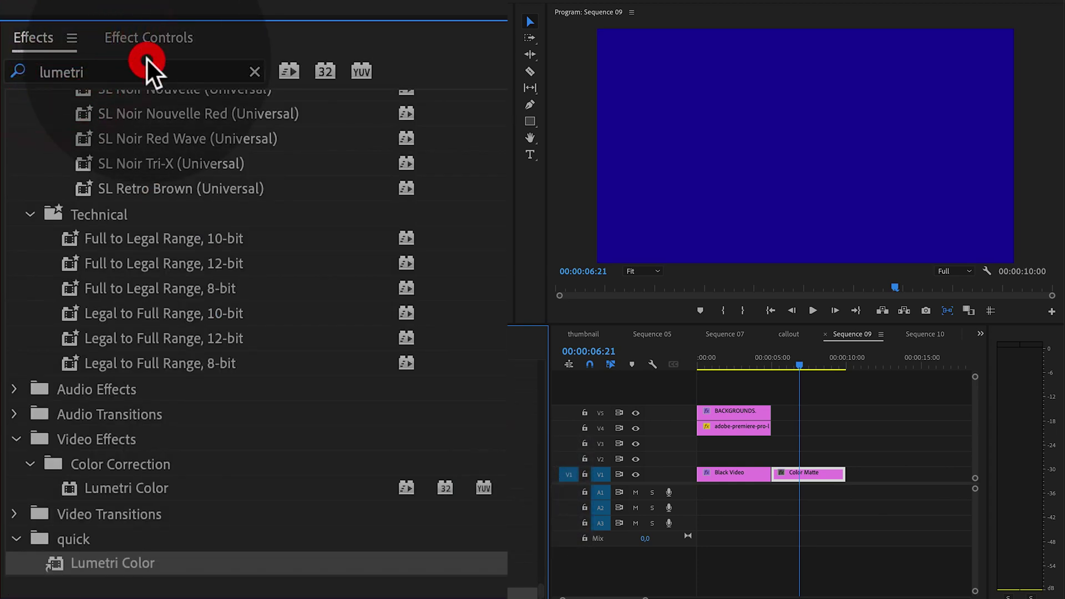
pyautogui.write('4')
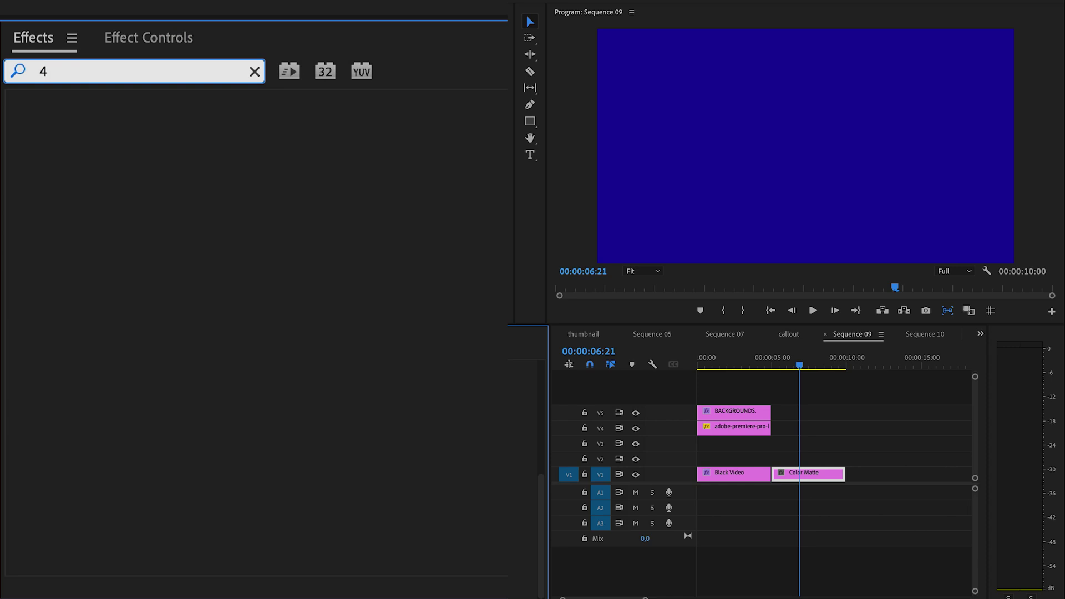
pyautogui.scroll(-5, 295, 345)
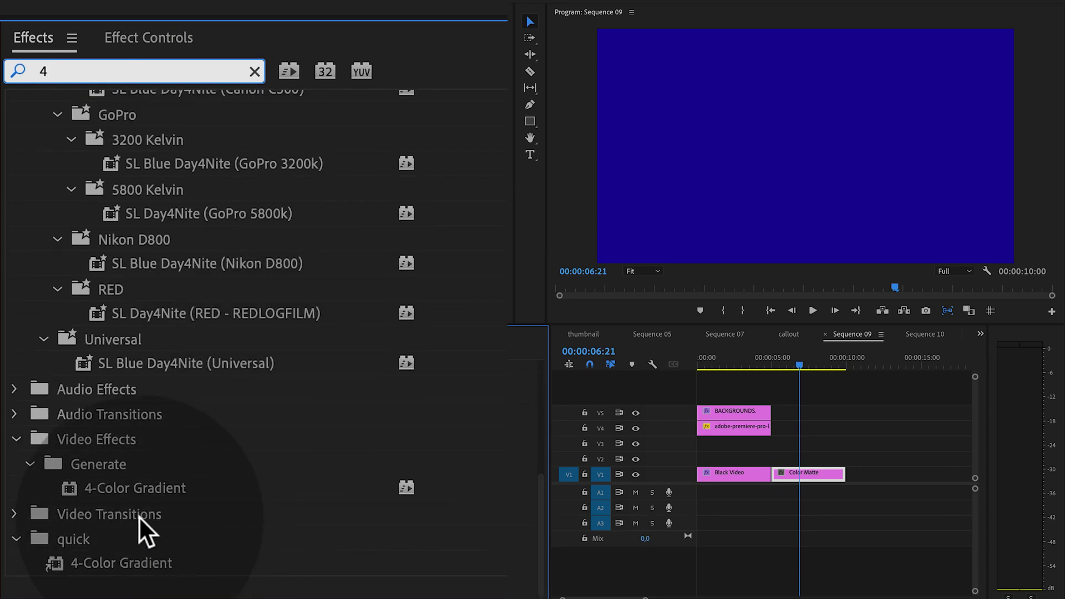
pyautogui.moveTo(142, 485); pyautogui.dragTo(807, 473)
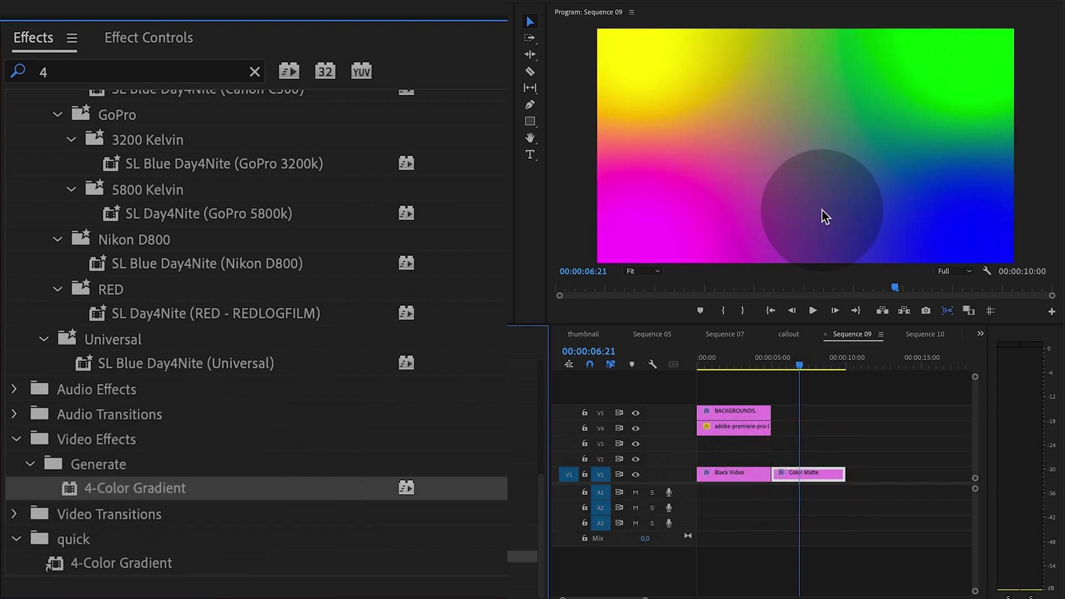
pyautogui.click(174, 38)
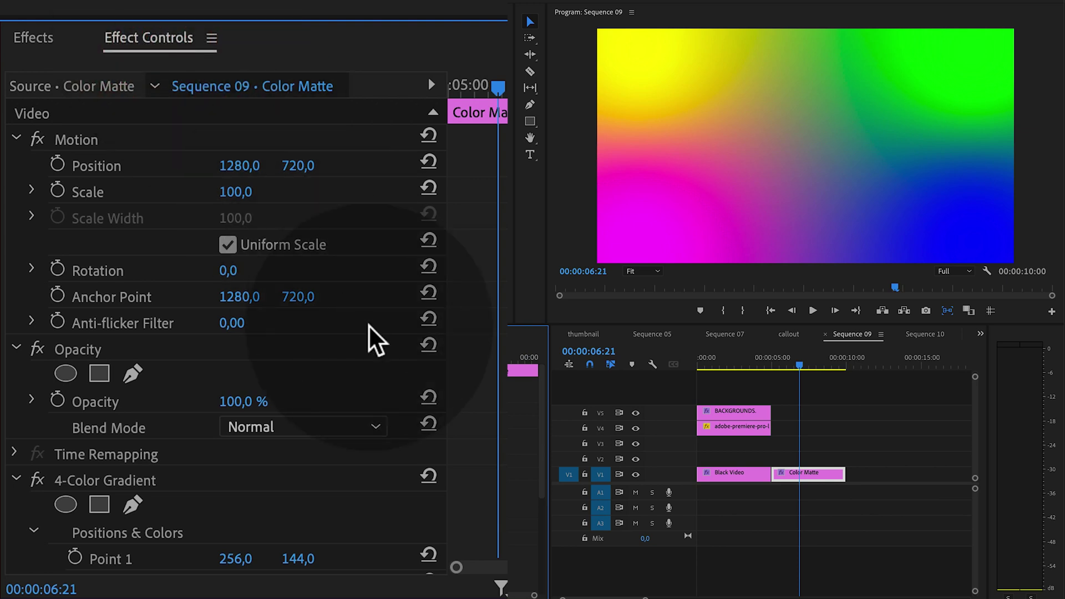
# - Eyedrop the Color Matte's dark blue into gradient Colors 1, 2, 3 and 4
pyautogui.scroll(-5, 522, 501)
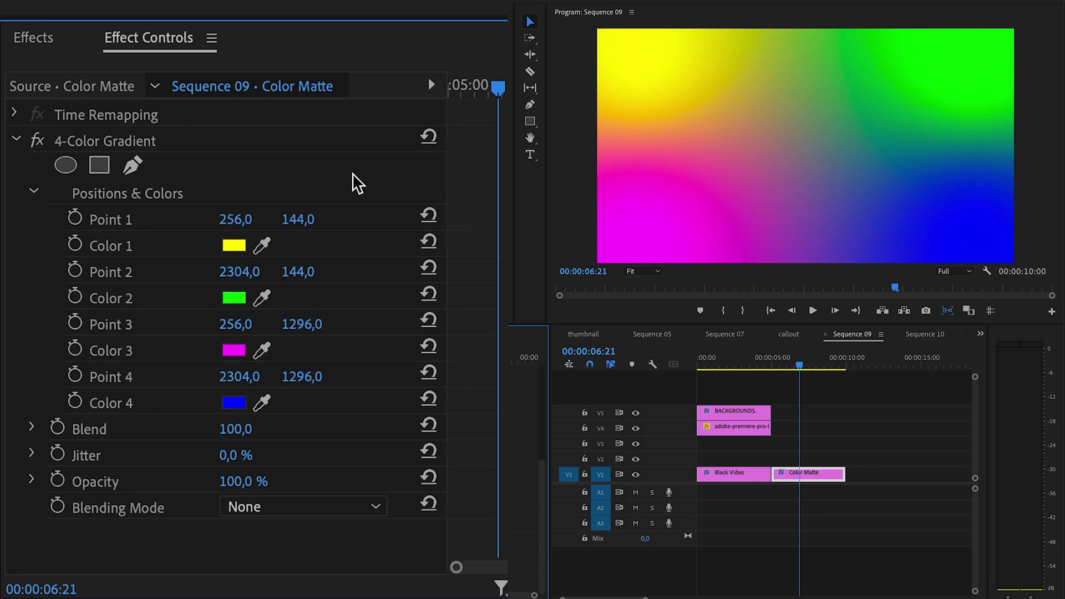
pyautogui.click(264, 245)
pyautogui.click(95, 536)
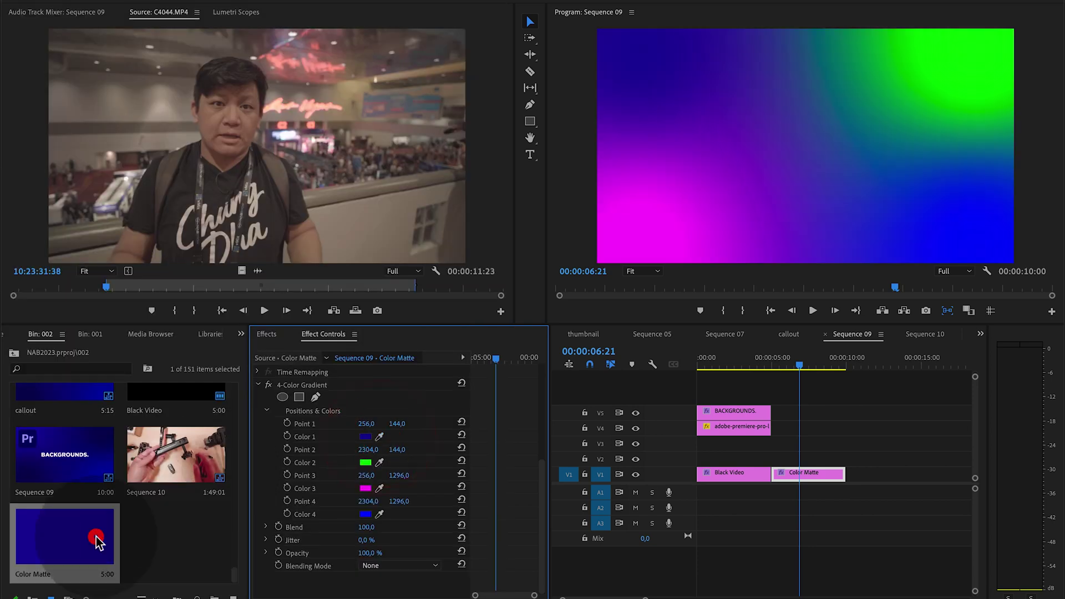
pyautogui.click(379, 461)
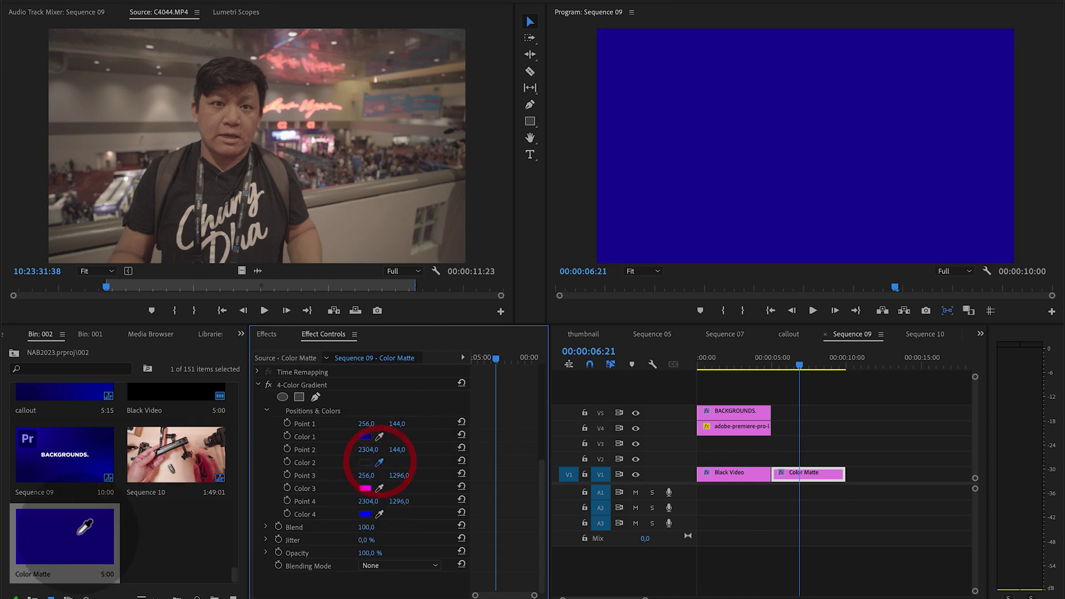
pyautogui.click(78, 535)
pyautogui.click(380, 488)
pyautogui.click(109, 550)
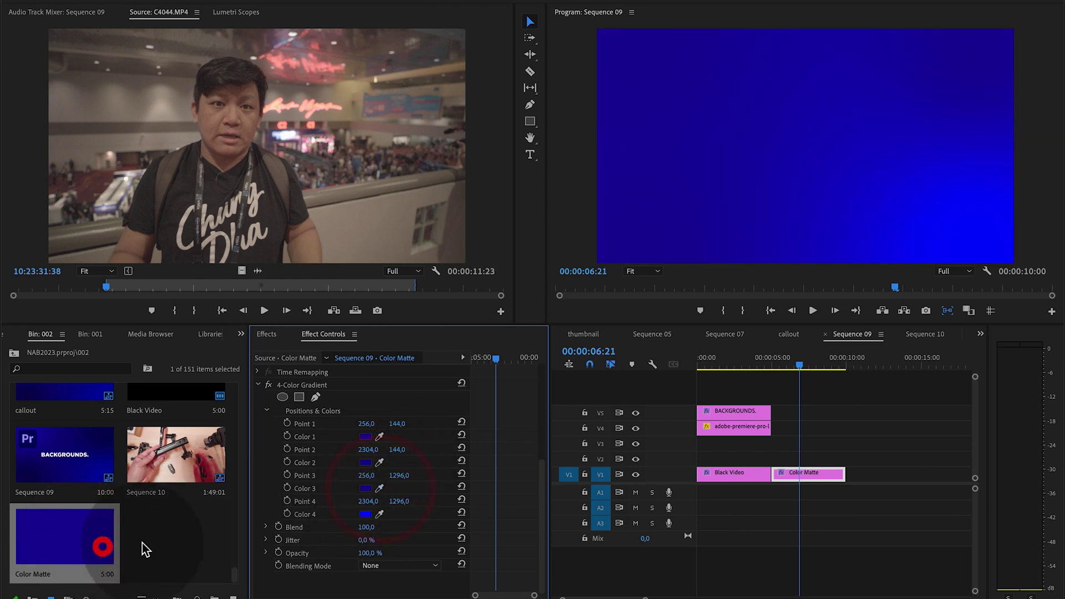
pyautogui.click(380, 513)
pyautogui.click(82, 542)
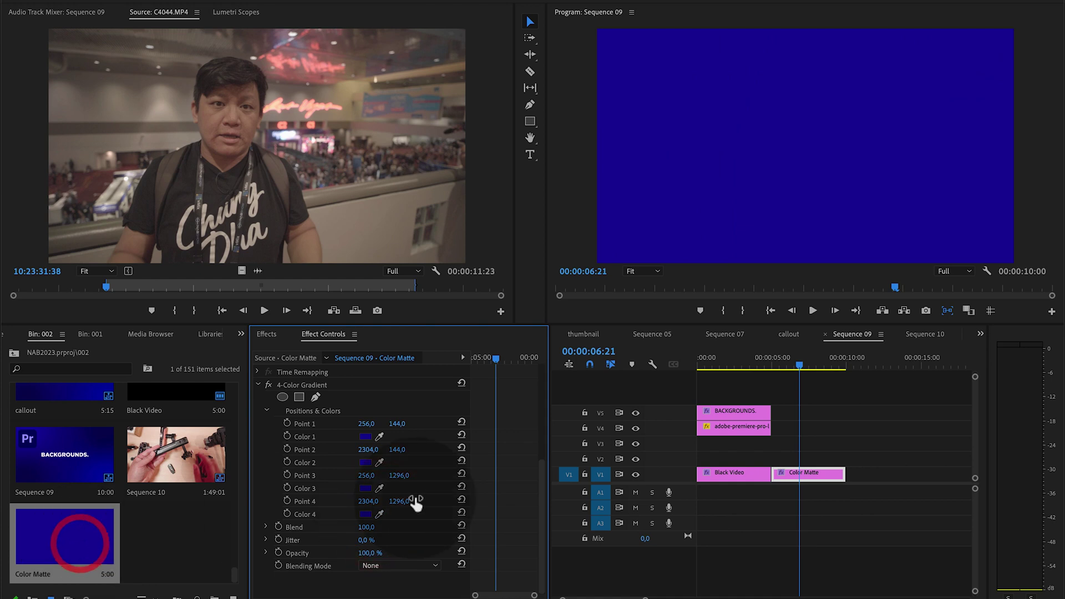
# - Change gradient Color 2 and Color 3 to darker shades of blue
pyautogui.click(365, 463)
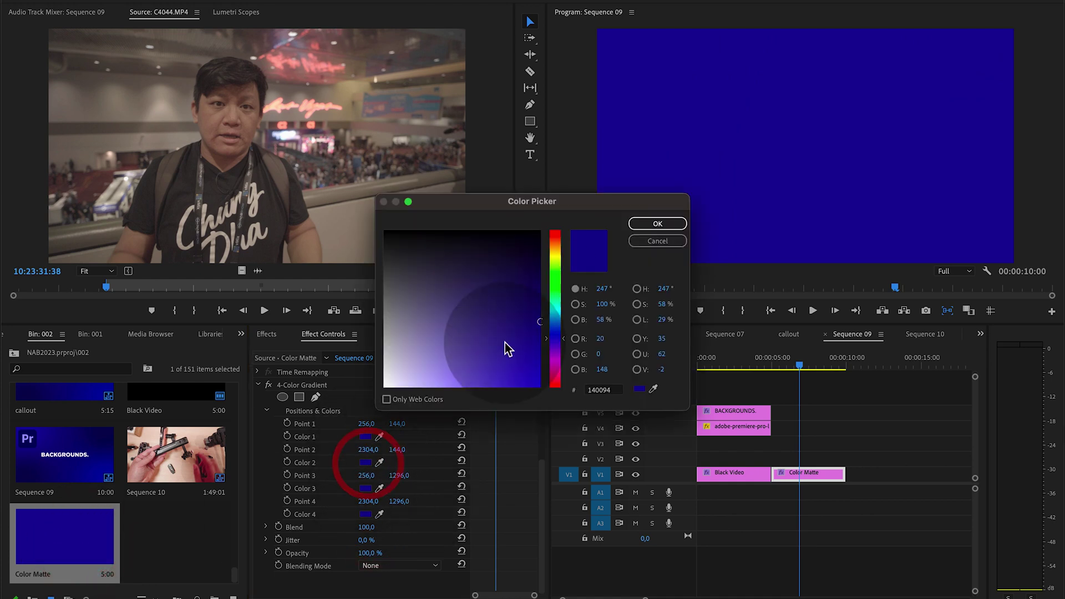
pyautogui.click(538, 278)
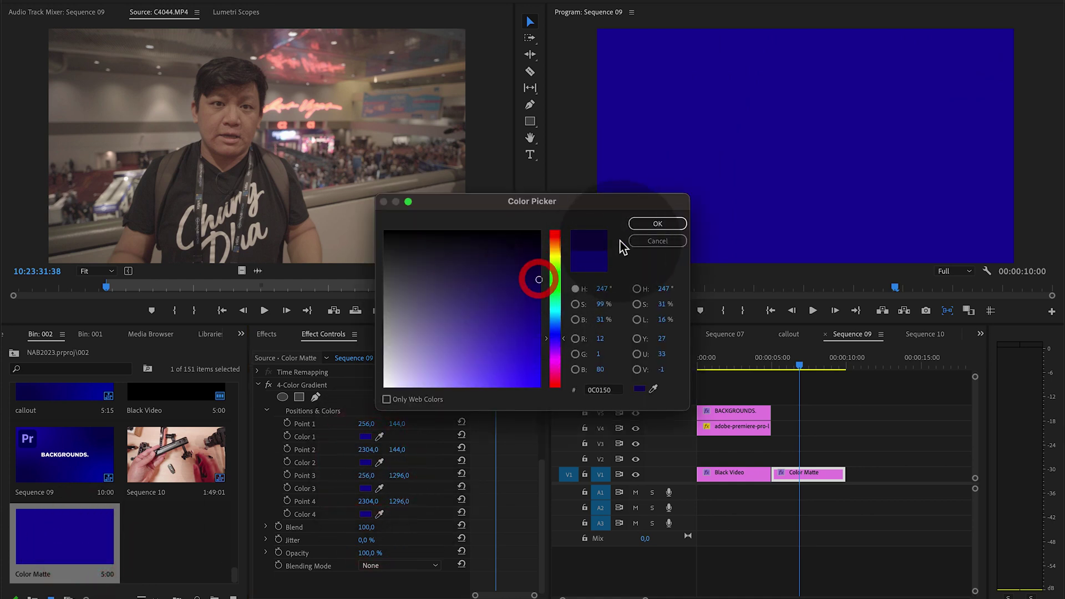
pyautogui.click(642, 224)
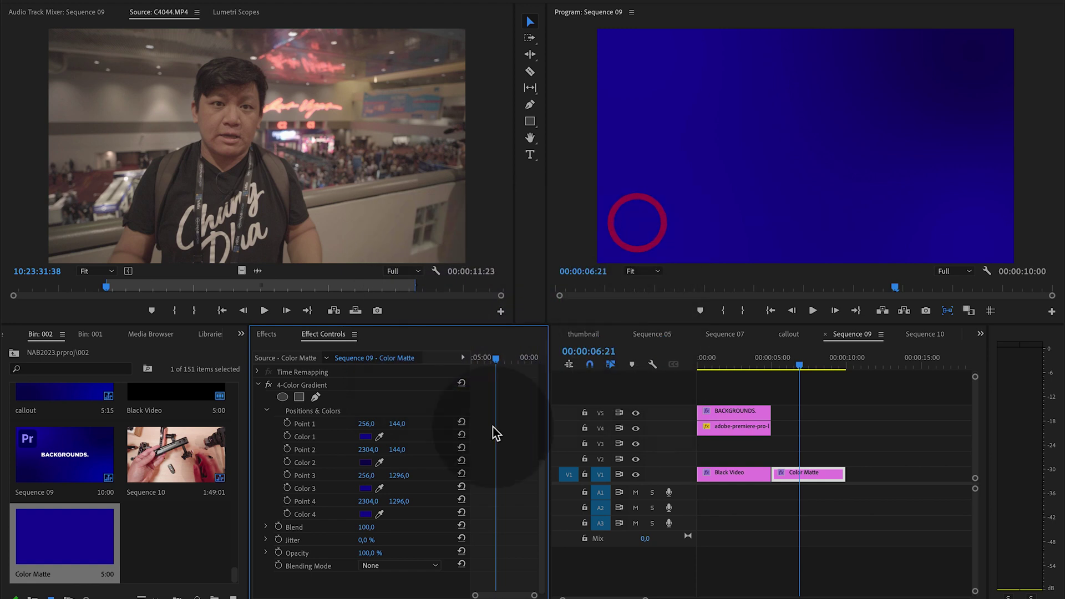
pyautogui.click(369, 489)
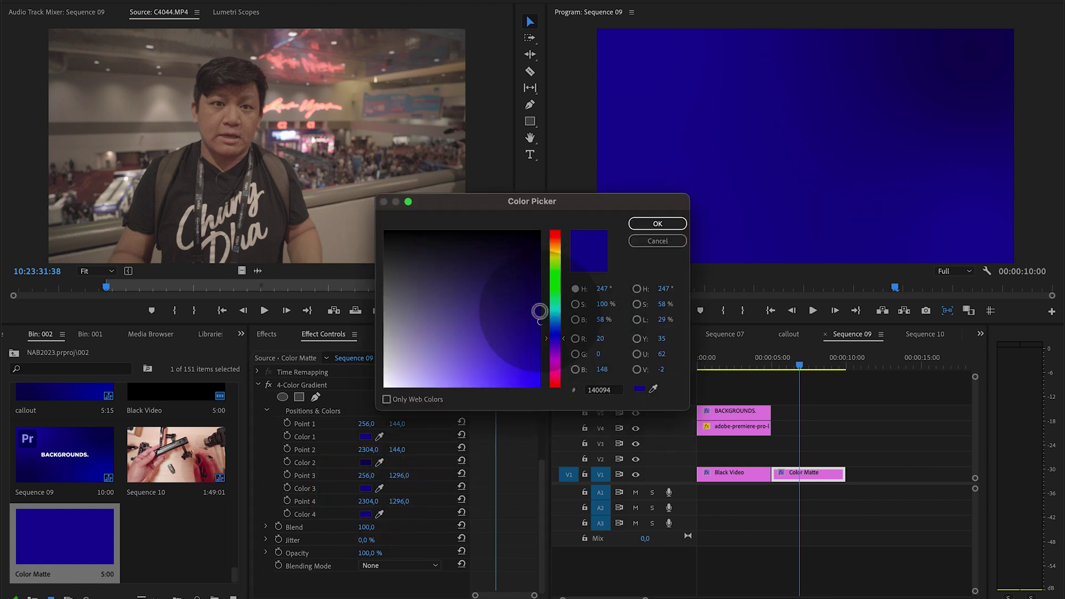
pyautogui.click(539, 276)
pyautogui.click(657, 223)
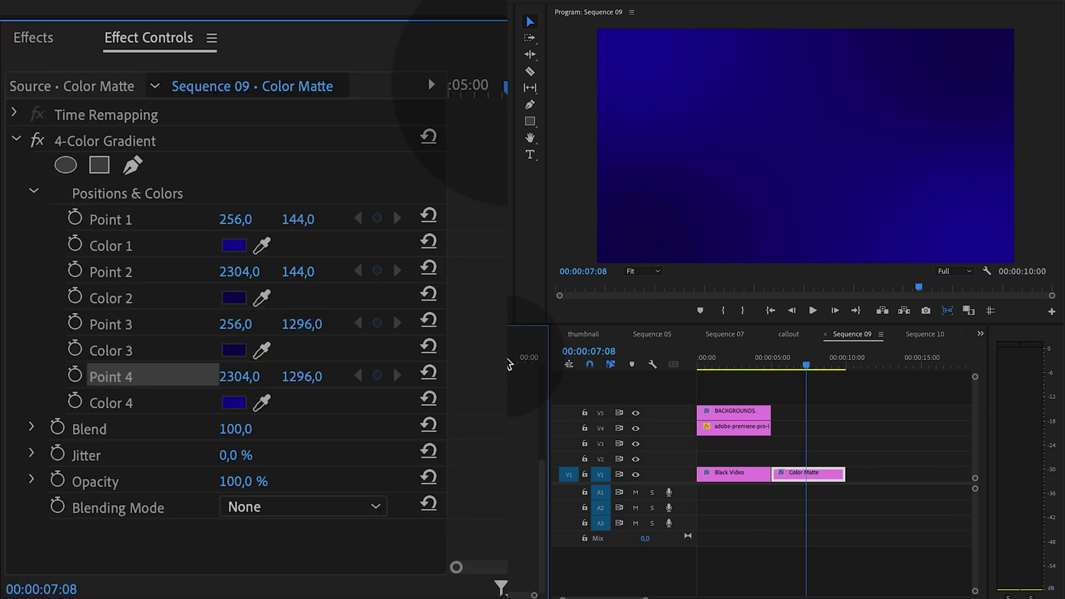
# - At 00:00:05:00, add position keyframes for gradient Points 1–4 and show their handles
pyautogui.click(505, 358)
pyautogui.moveTo(453, 89)
pyautogui.mouseDown()
pyautogui.moveTo(442, 105)
pyautogui.moveTo(439, 91)
pyautogui.mouseUp()
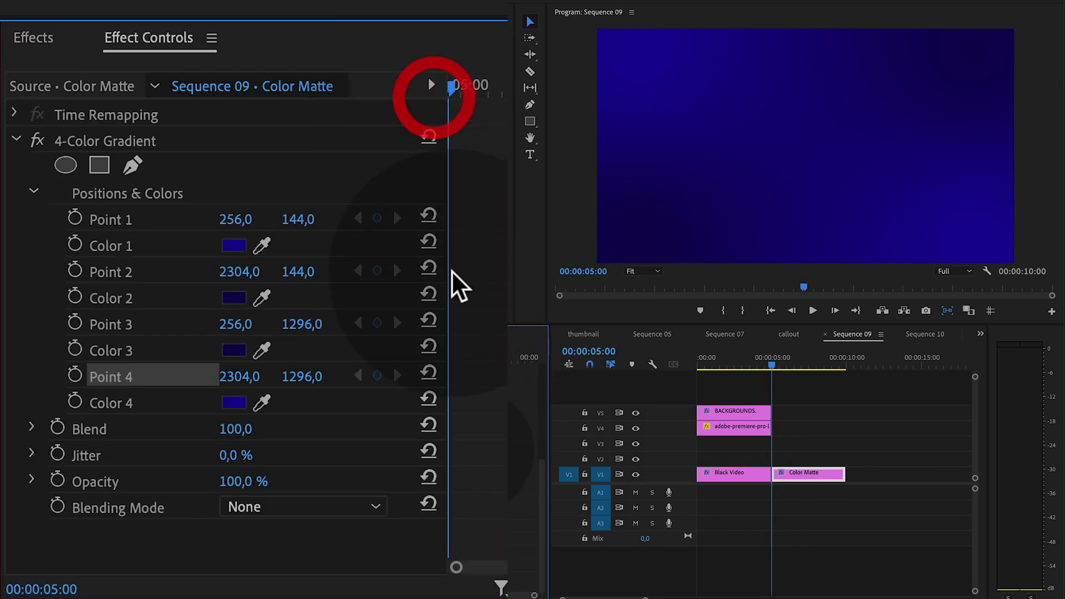
pyautogui.click(74, 218)
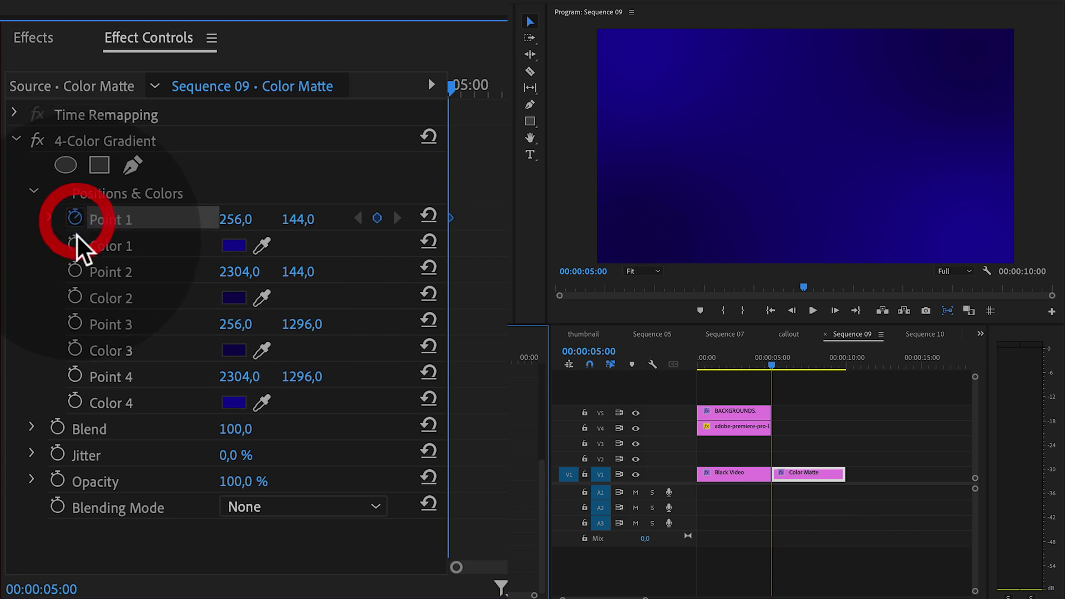
pyautogui.click(74, 270)
pyautogui.click(74, 323)
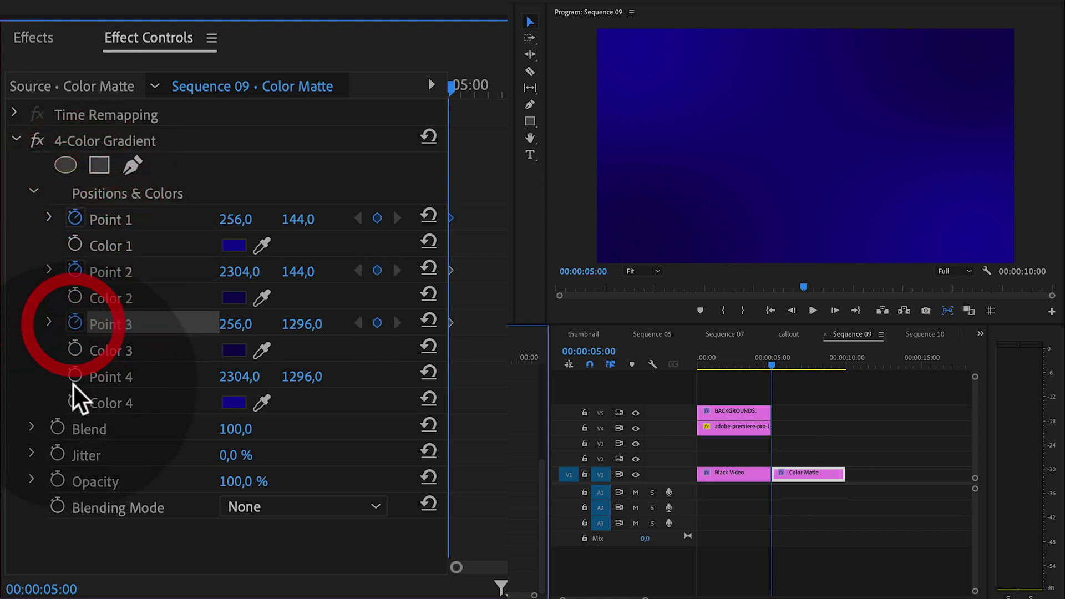
pyautogui.click(74, 375)
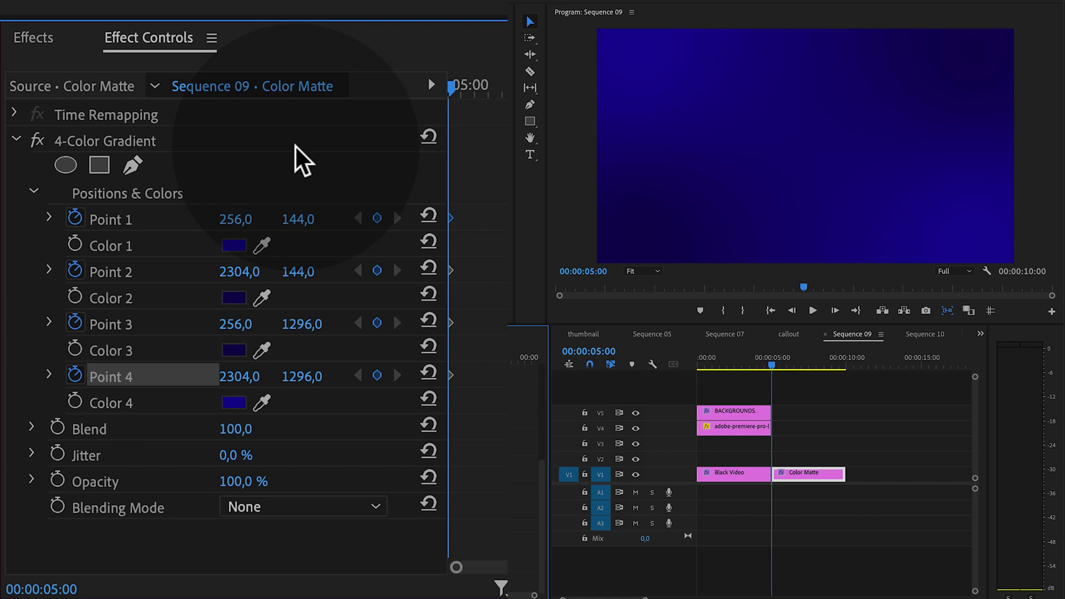
pyautogui.click(136, 140)
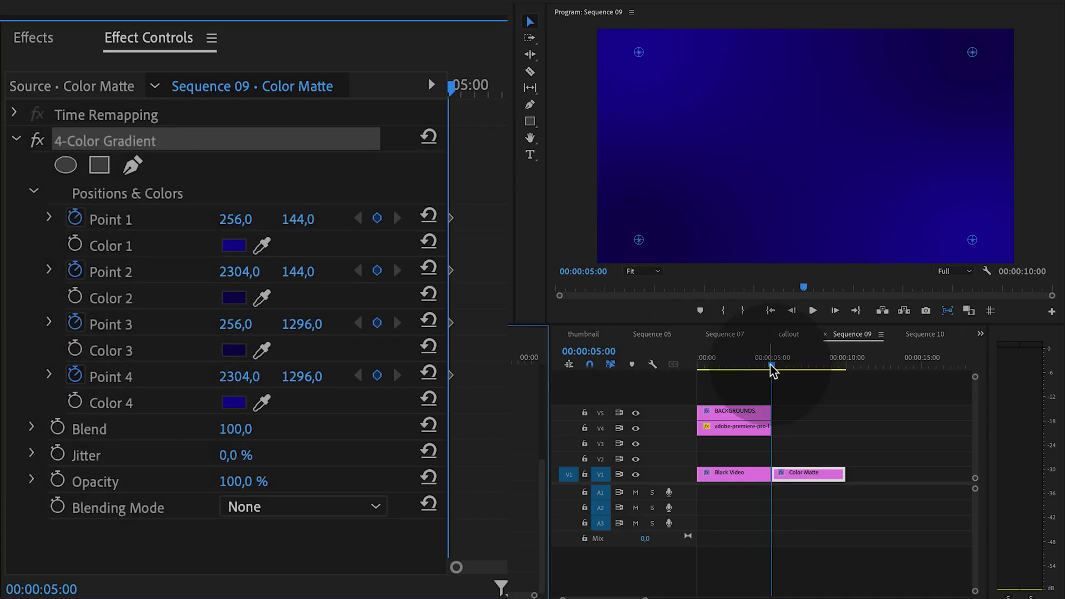
# - At 00:00:08:18, move the gradient points to new positions and shift those keyframes later
pyautogui.click(521, 359)
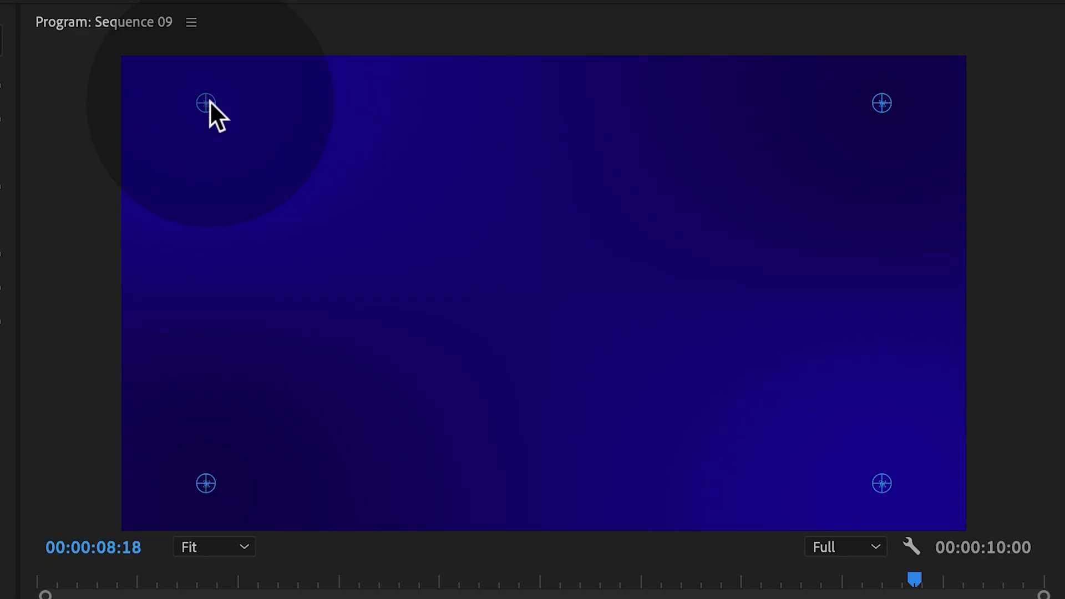
pyautogui.moveTo(210, 102); pyautogui.dragTo(169, 112)
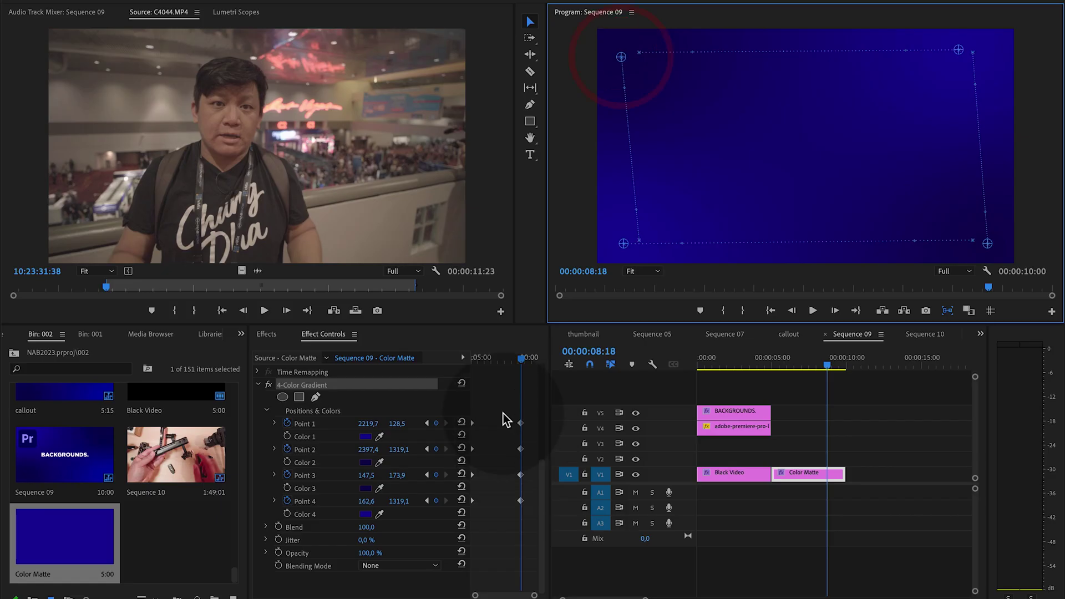
pyautogui.click(526, 518)
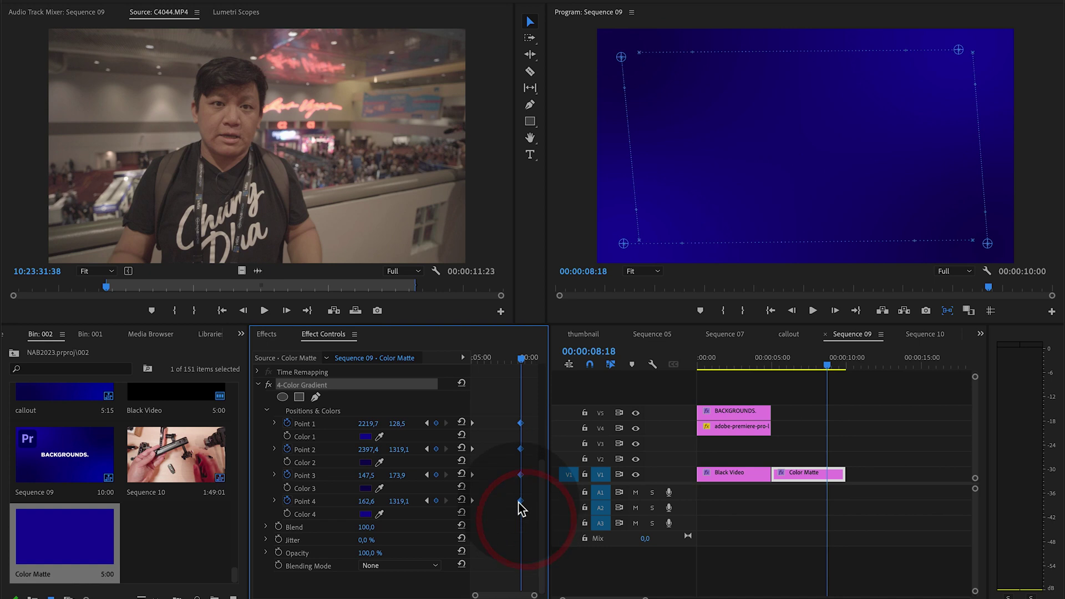
pyautogui.moveTo(521, 507); pyautogui.dragTo(543, 505)
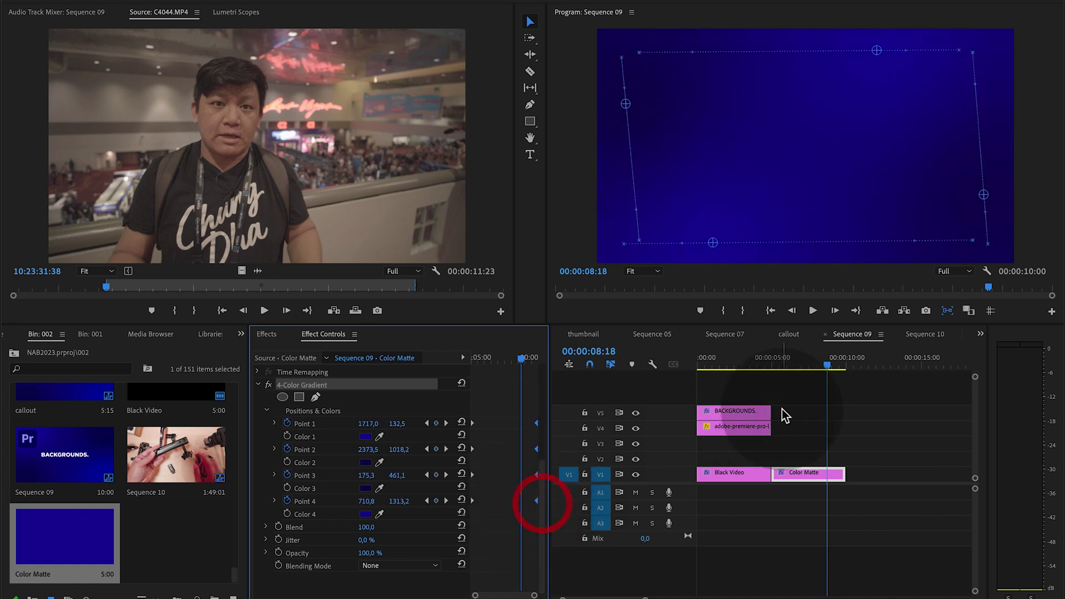
# - Scrub around 00:00:05 and play the sequence to preview the drifting gradient
pyautogui.click(783, 366)
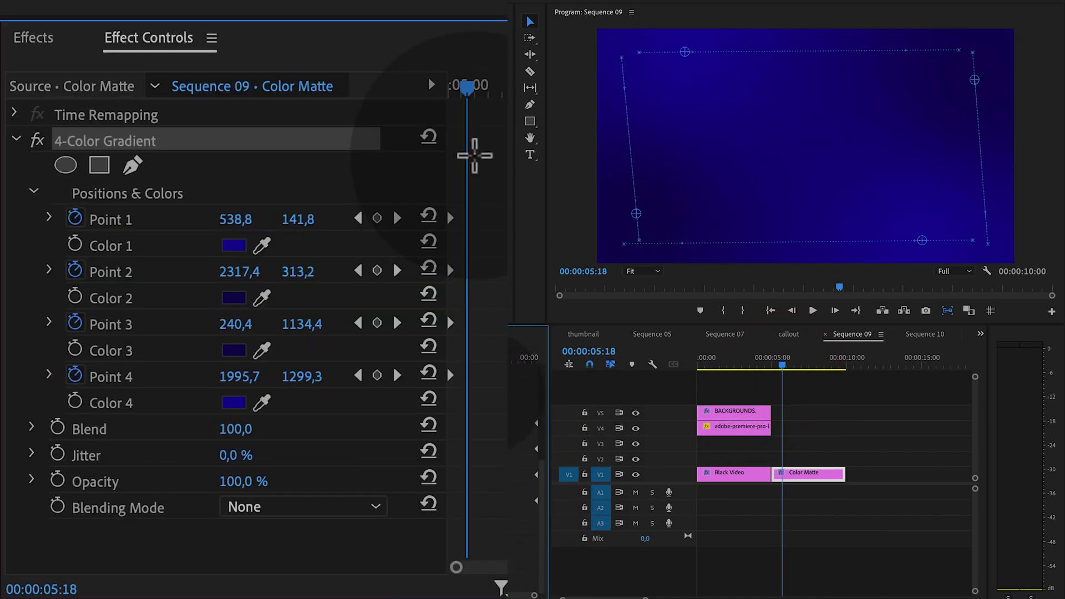
pyautogui.click(484, 391)
pyautogui.moveTo(784, 361); pyautogui.dragTo(773, 361)
pyautogui.click(773, 361)
pyautogui.press('space')
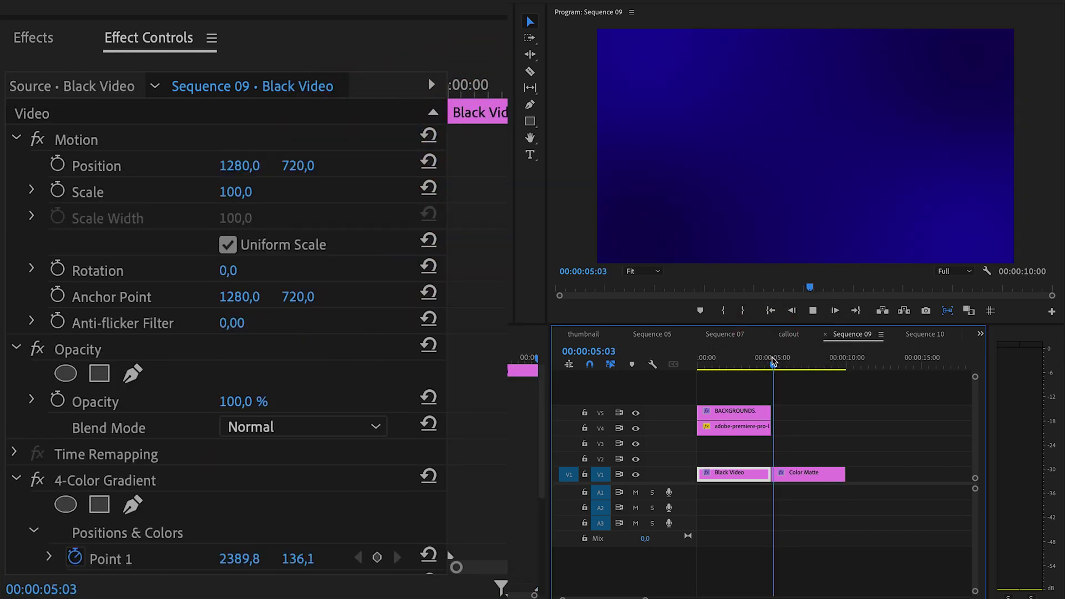